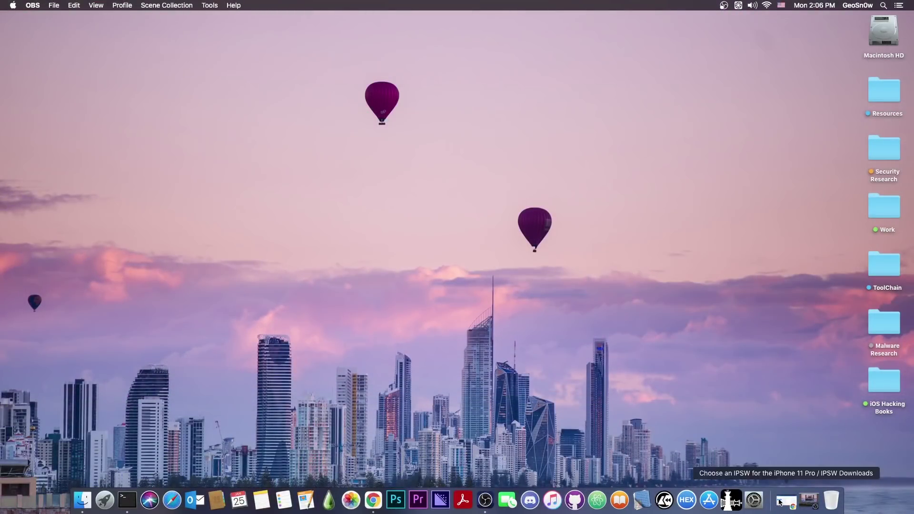
Restore the ipsw.me iPhone 11 Pro firmware page, then show the Macworld iOS 14.4 Release Candidate article.
left_click(786, 499)
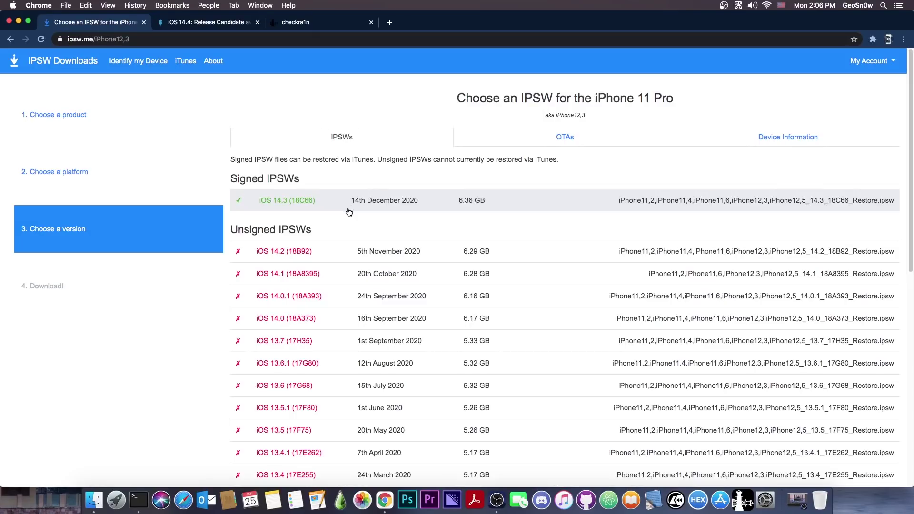
left_click(222, 22)
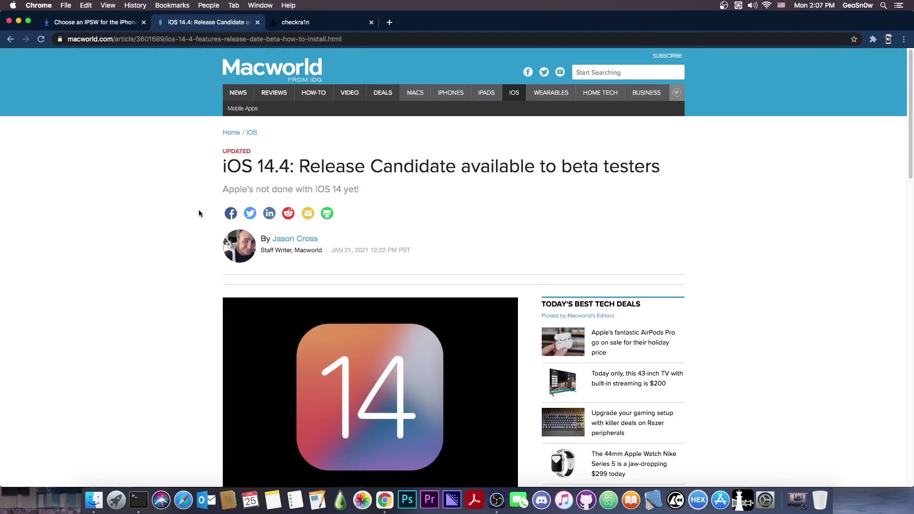
Read the 'What's new in iOS 14.4' section of the Macworld article, then go to the checkra1n site.
scroll(199, 210, "down", 7)
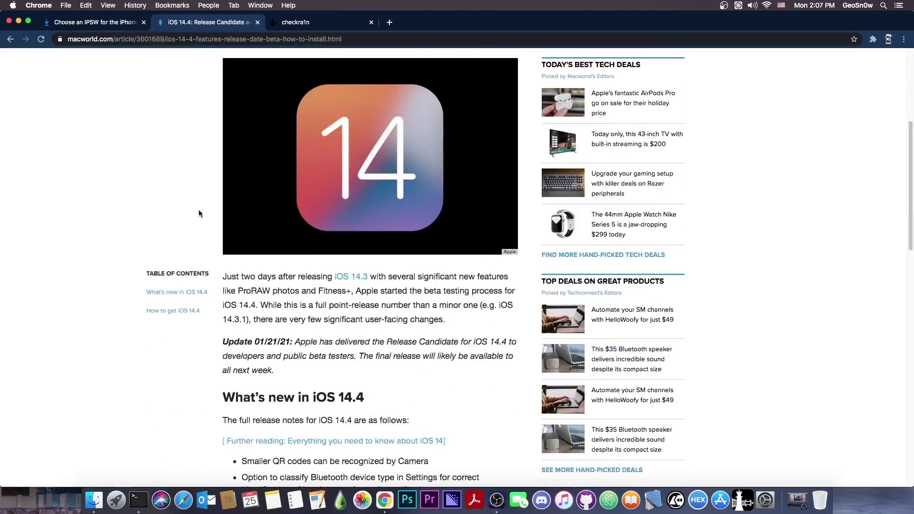
left_click(196, 211)
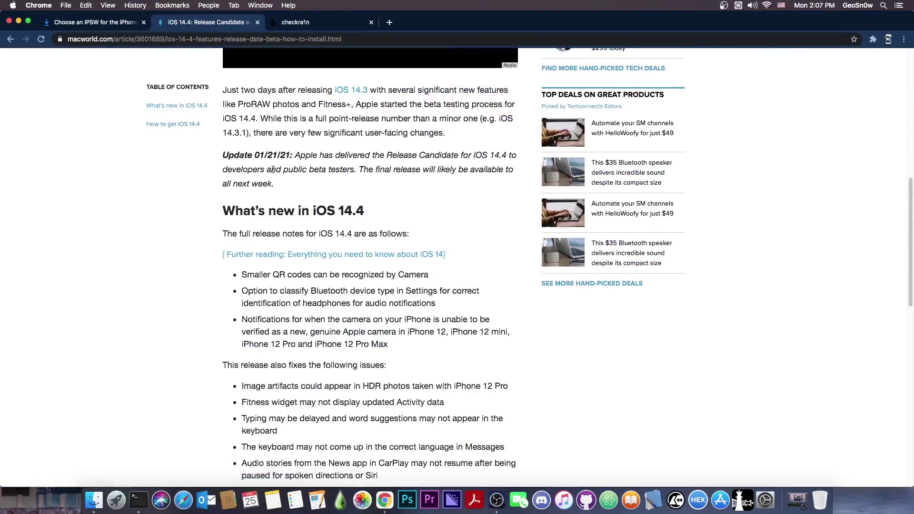
scroll(298, 233, "down", 2)
scroll(266, 193, "down", 5)
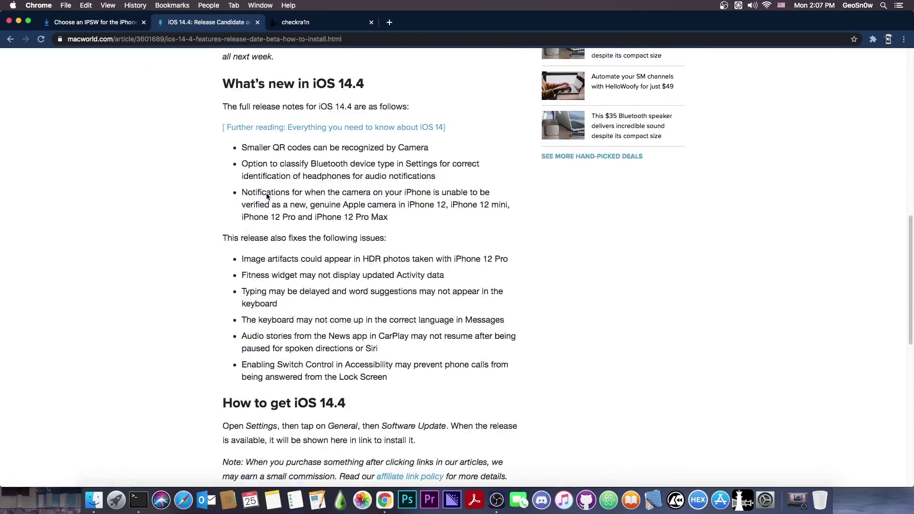
scroll(267, 193, "up", 15)
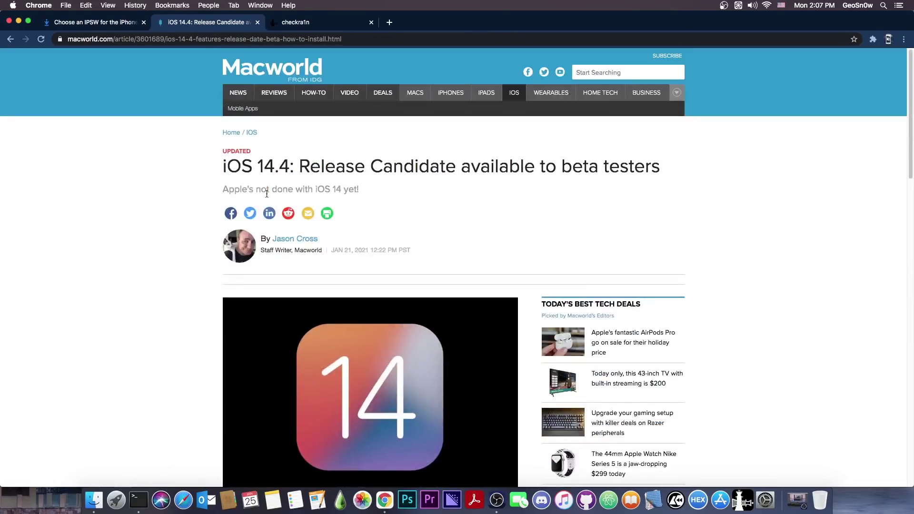
left_click(300, 21)
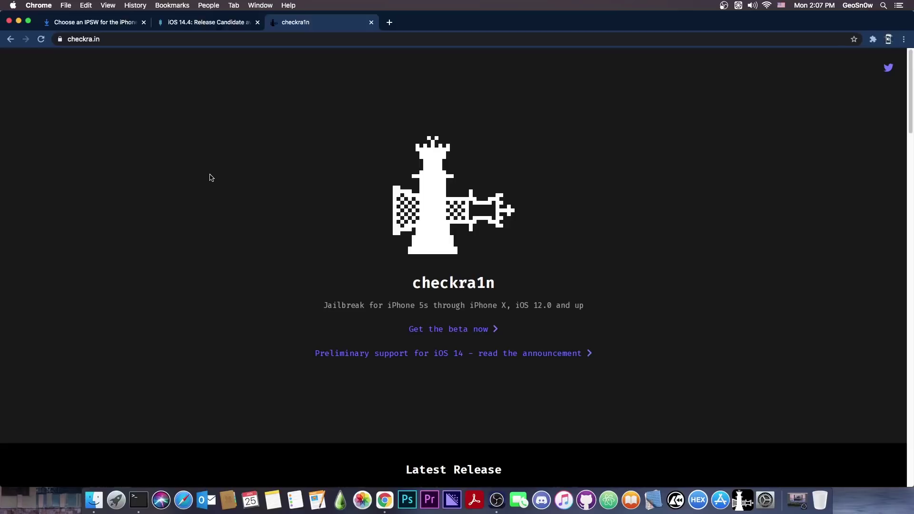
Scroll the checkra.in page down to the Latest Release section for checkra1n 0.12.2 beta.
scroll(227, 185, "down", 3)
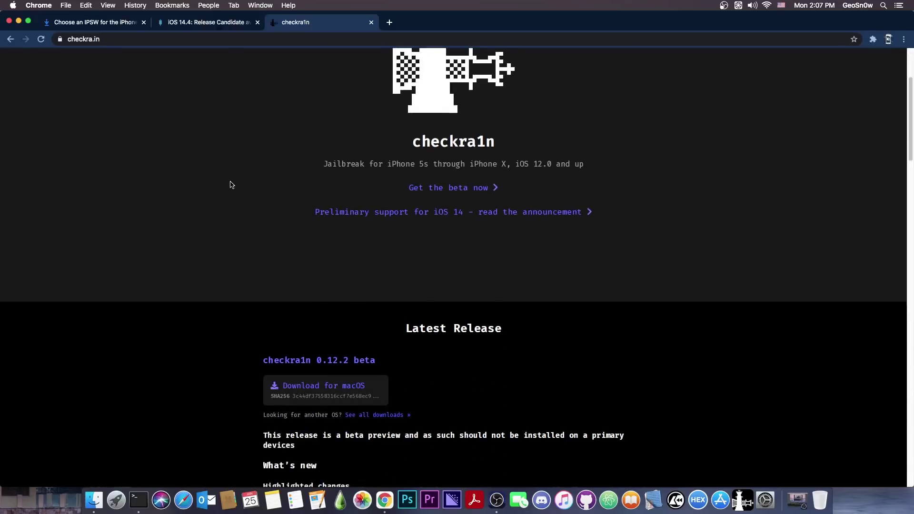
scroll(242, 184, "down", 3)
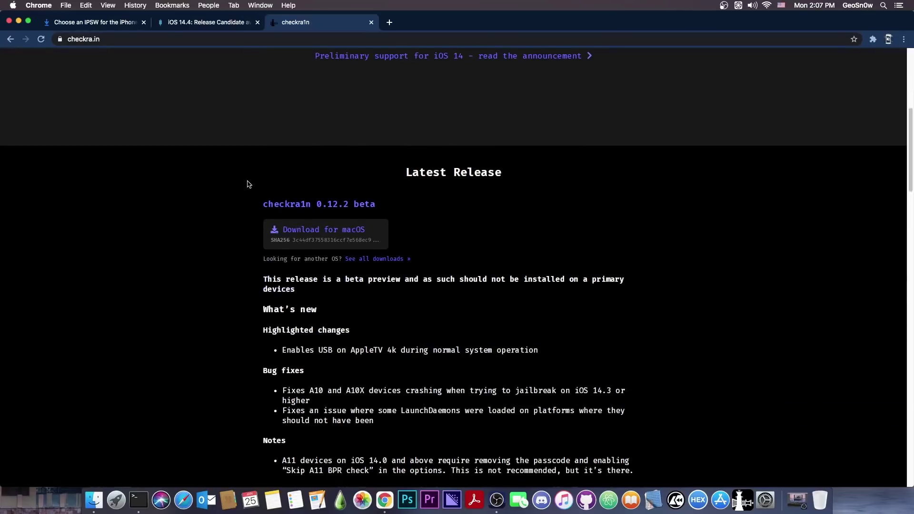
scroll(249, 184, "up", 6)
scroll(205, 260, "down", 6)
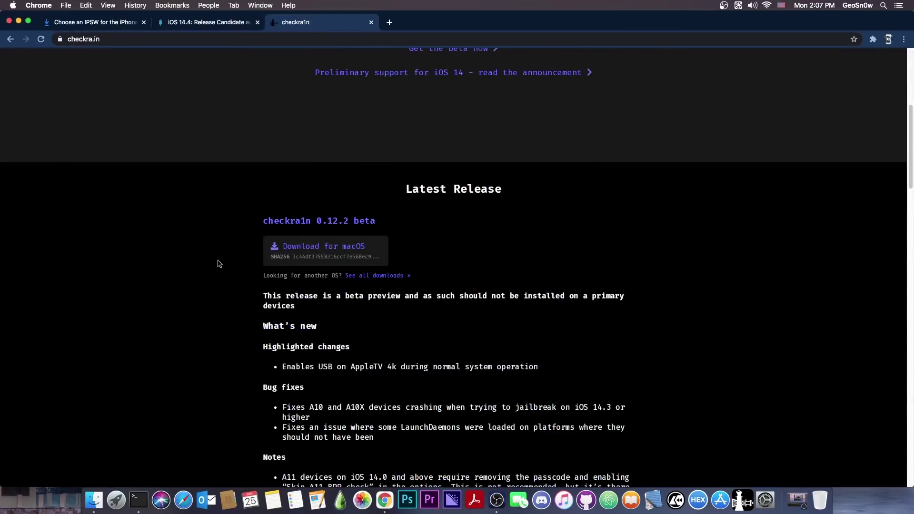
Open the checkra1n downloads, move the app window lower, review its jailbreak options, and close it.
left_click(374, 276)
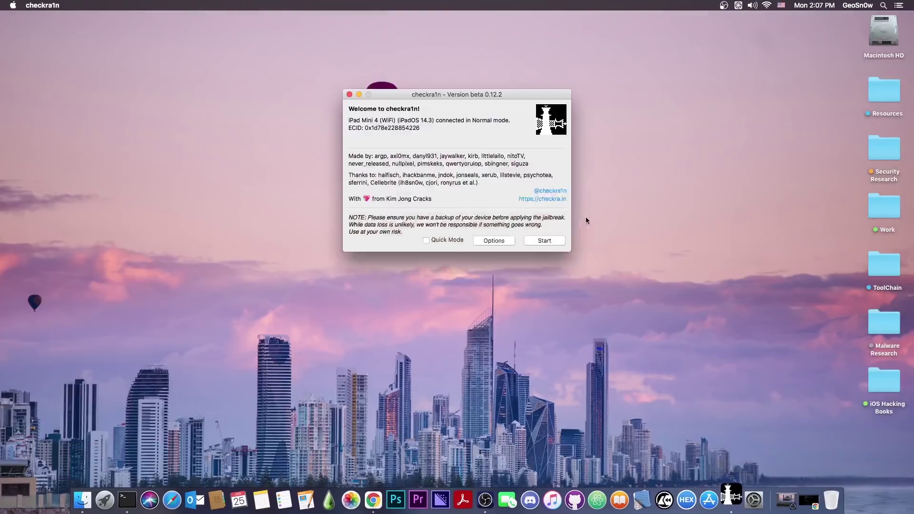
left_click_drag(450, 94, 445, 131)
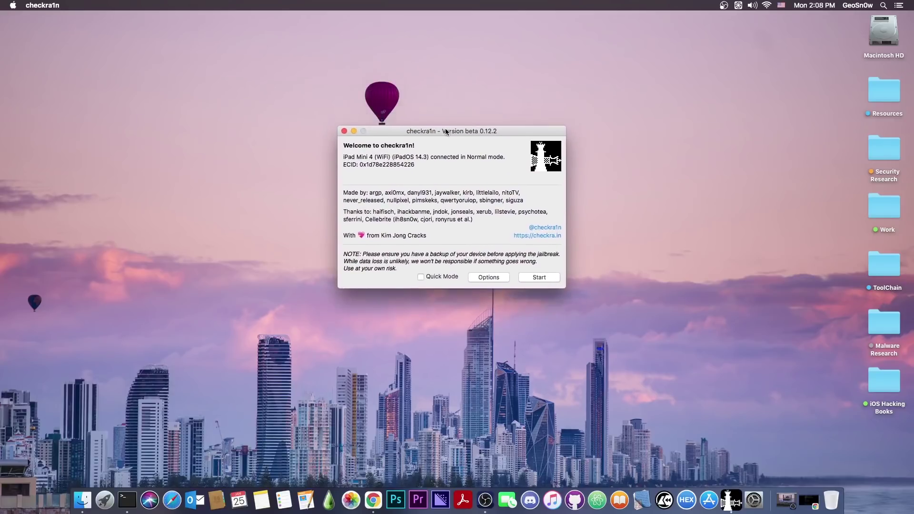
left_click(488, 277)
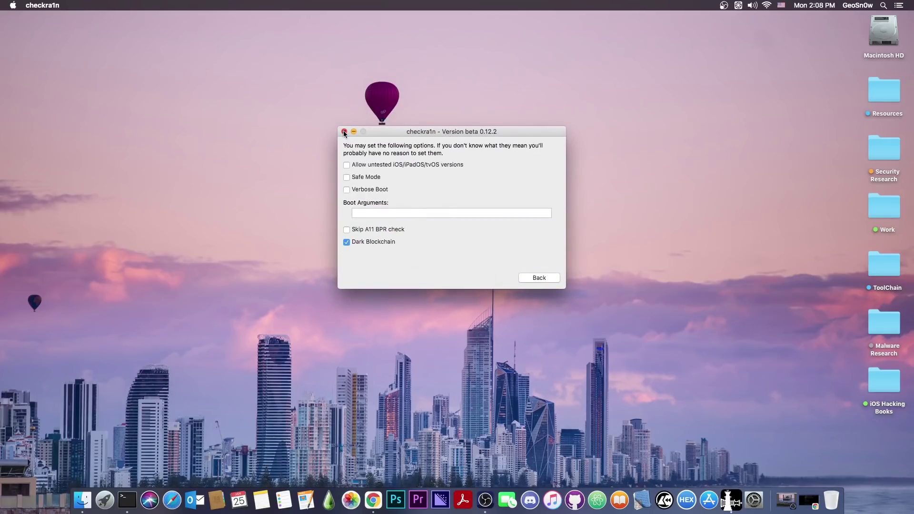
left_click(344, 132)
Open a Terminal window, relaunch checkra1n past the Start and DFU notice, then bring Terminal forward.
left_click(127, 499)
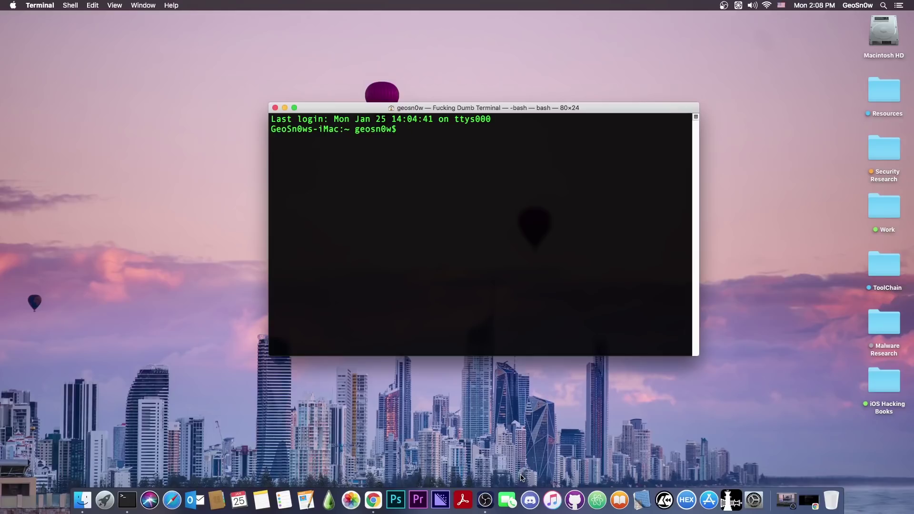
left_click(727, 511)
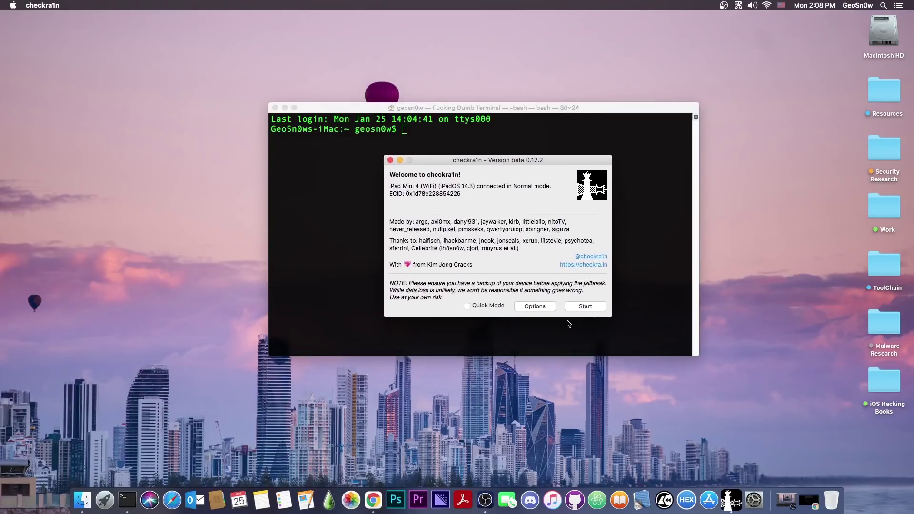
left_click(578, 307)
left_click(582, 308)
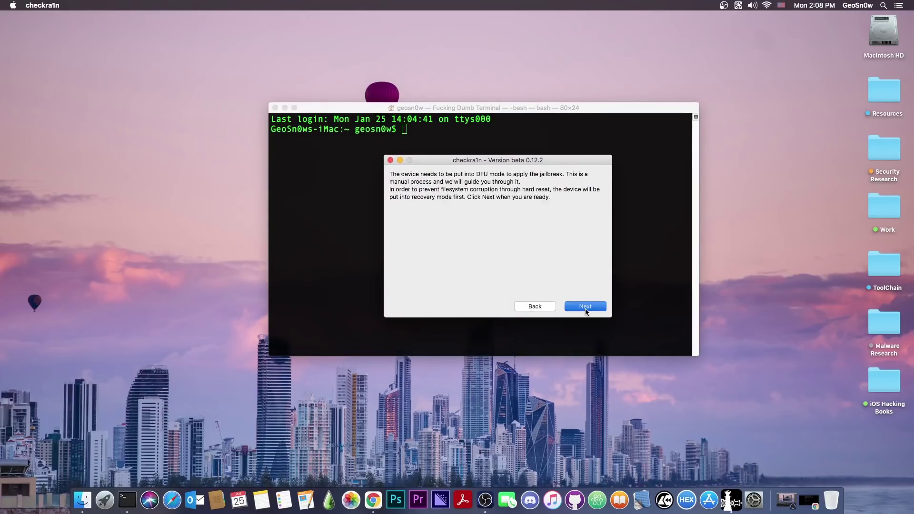
left_click(446, 252)
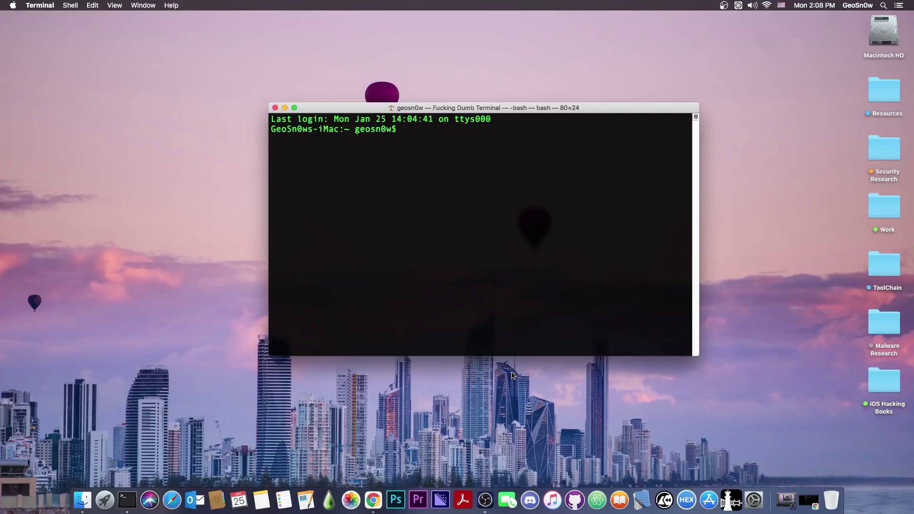
Make the Terminal text bigger and move the window up and left.
left_click(115, 5)
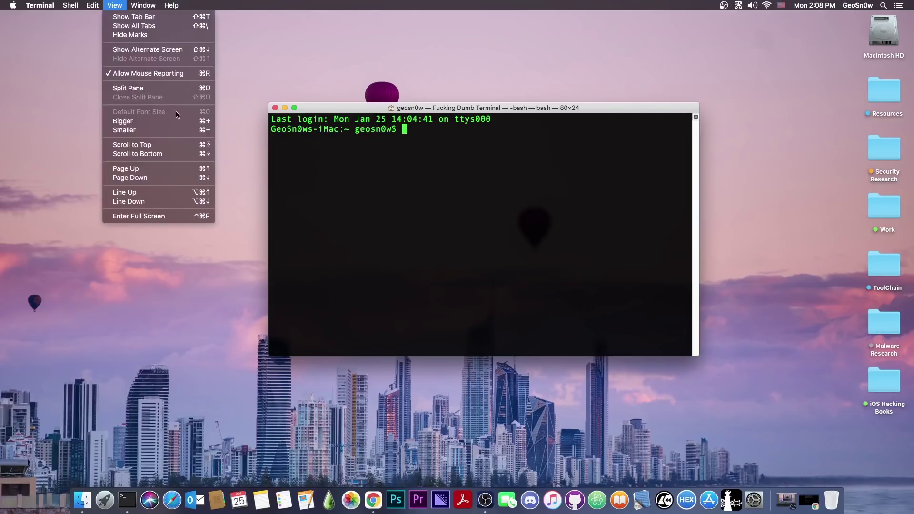
left_click(150, 121)
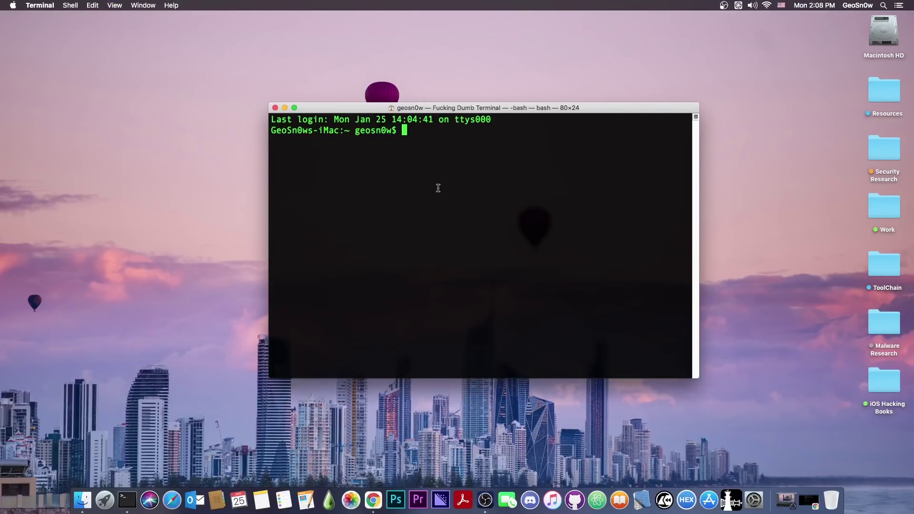
left_click_drag(360, 107, 324, 95)
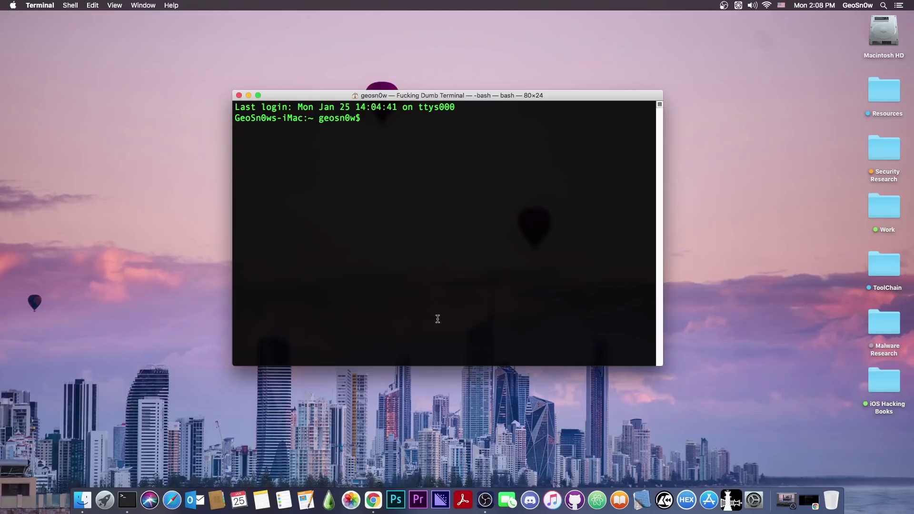
Change directory to /Applications/checkra1n.app/Contents/MacOS/ using Tab completion.
type("cd /Ap")
key("Tab")
type("che")
key("Tab")
type("C")
key("Tab")
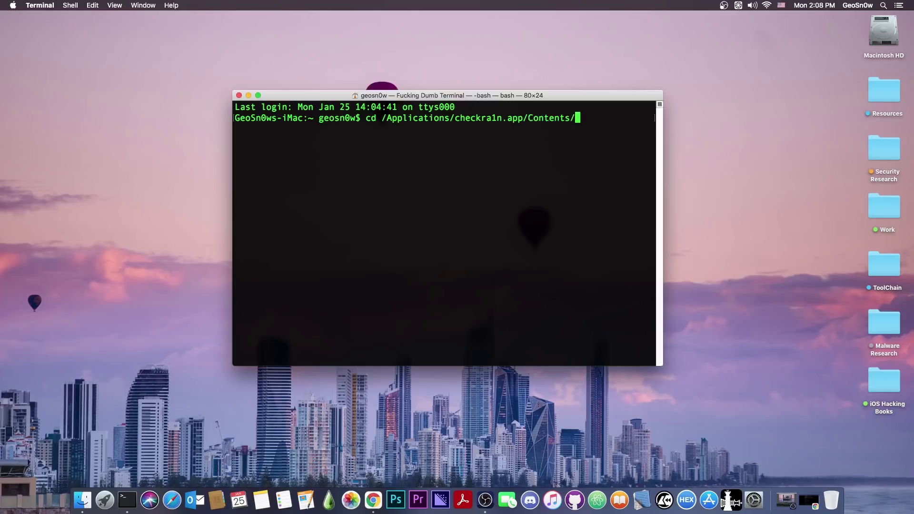
type("Ma")
key("Tab")
key("Return")
Run ./checkra1n from the MacOS folder to show its text-mode menu.
type(".")
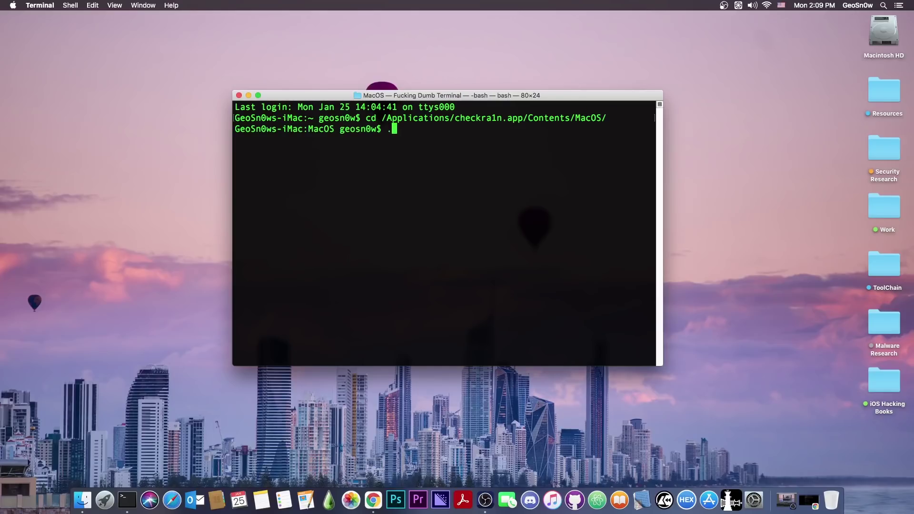
type("/")
type("c")
key("Tab")
key("BackSpace")
key("Return")
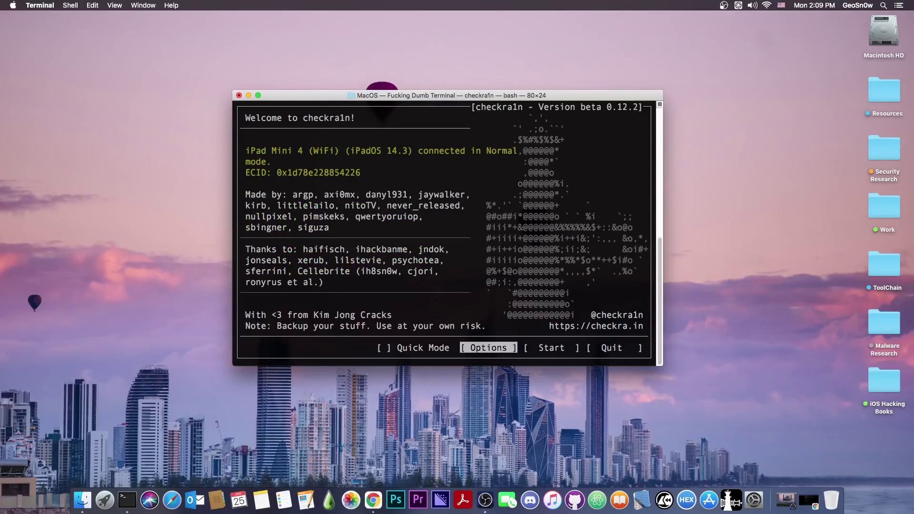
left_click_drag(349, 99, 366, 116)
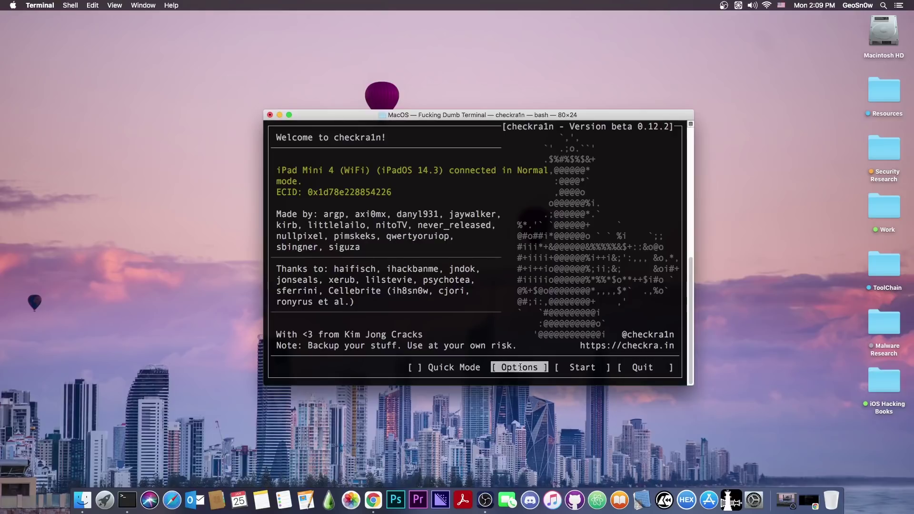
key("Right")
key("Left")
key("Left")
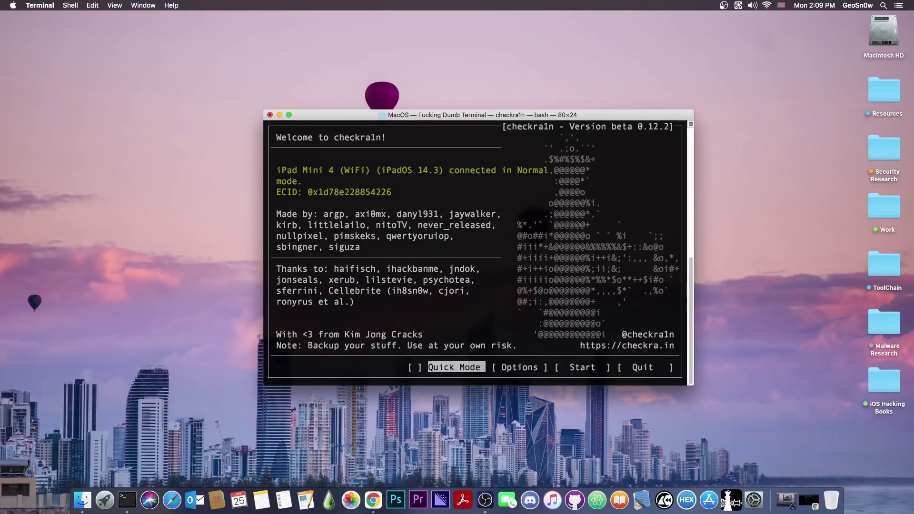
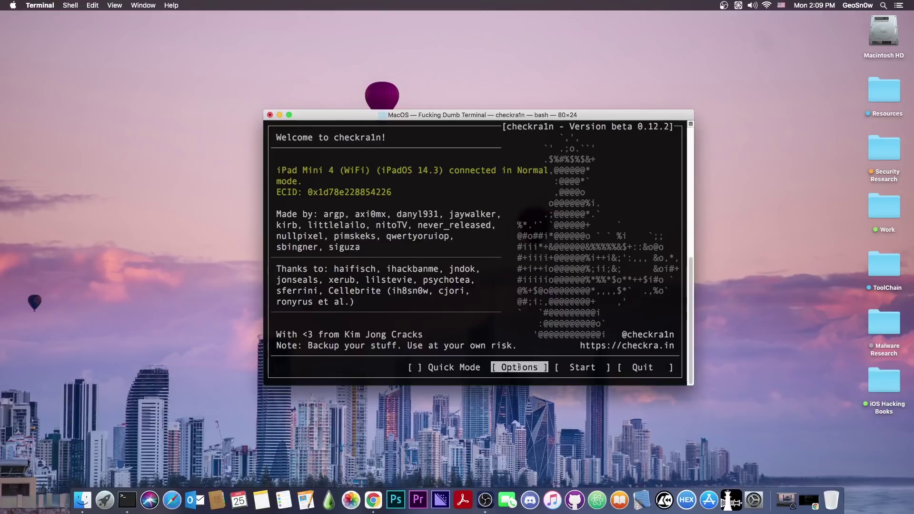
On checkra1n's Options screen, enable 'Allow untested iOS/iPadOS/tvOS versions' alongside Dark Blockchain.
left_click(514, 368)
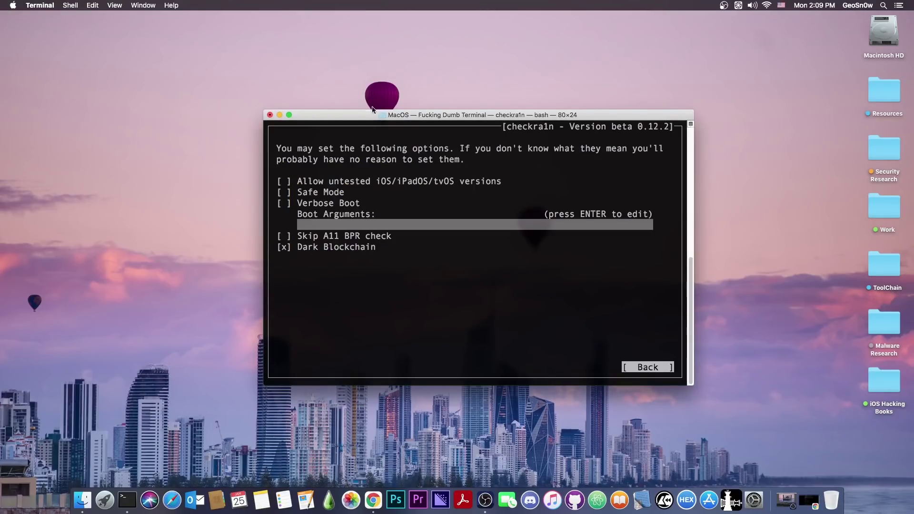
left_click_drag(359, 114, 161, 97)
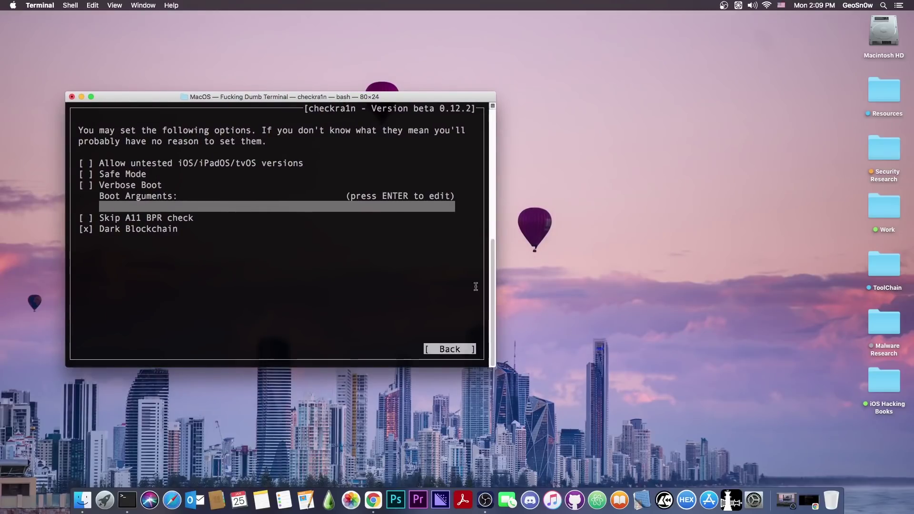
left_click(84, 164)
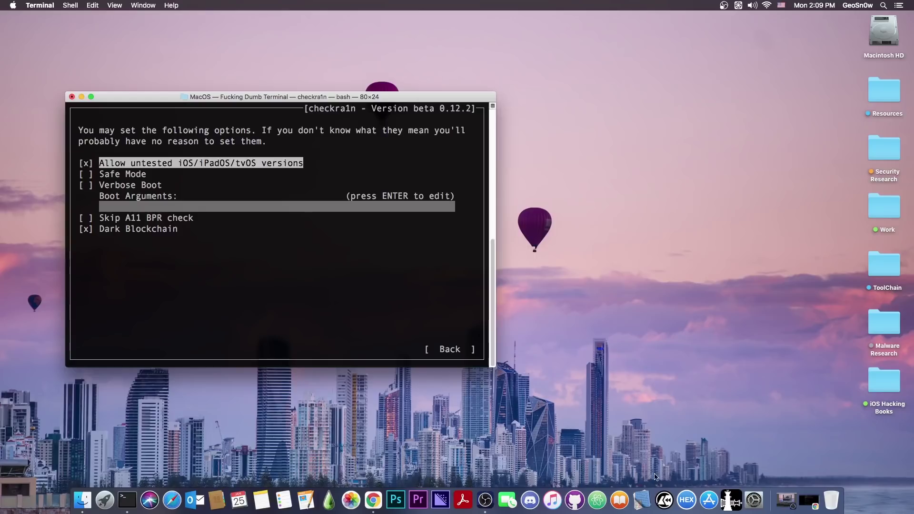
Launch checkra1n and enable Allow untested iOS/iPadOS/tvOS versions and Verbose Boot in its Options.
left_click(730, 499)
left_click_drag(424, 92, 620, 153)
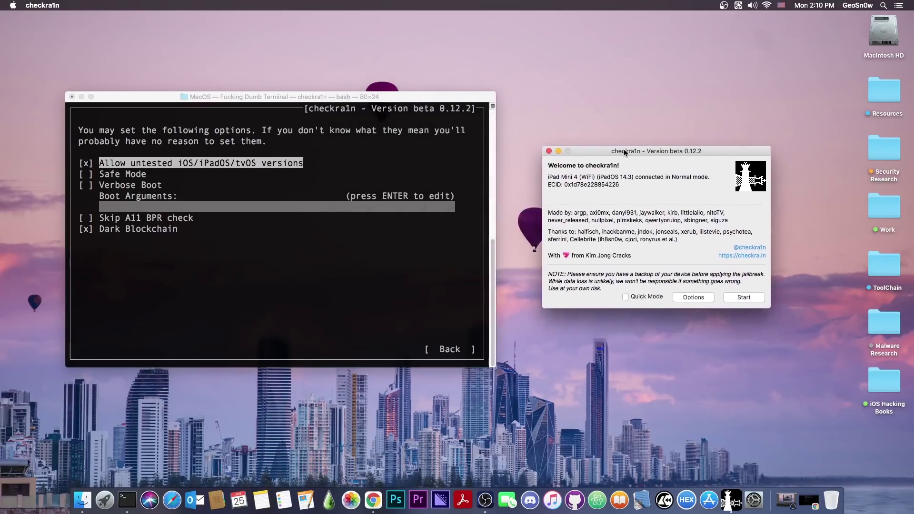
left_click(686, 300)
left_click(547, 183)
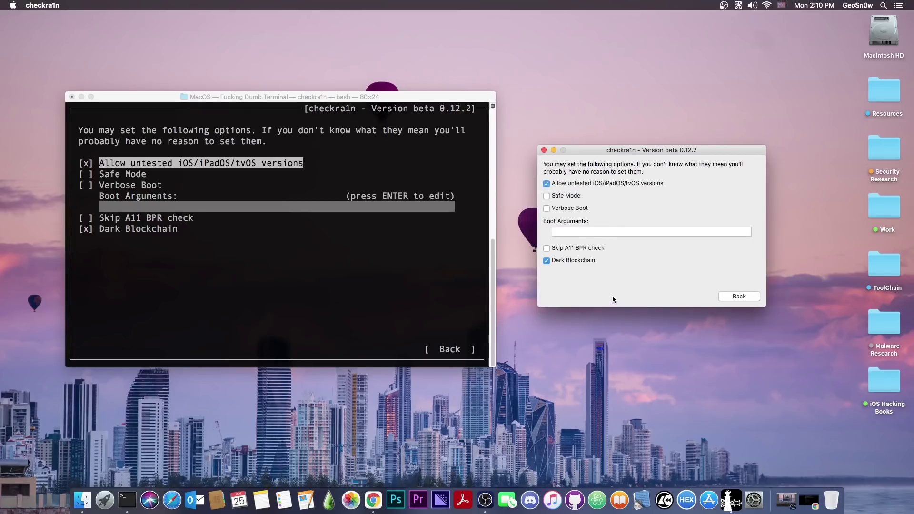
left_click(547, 209)
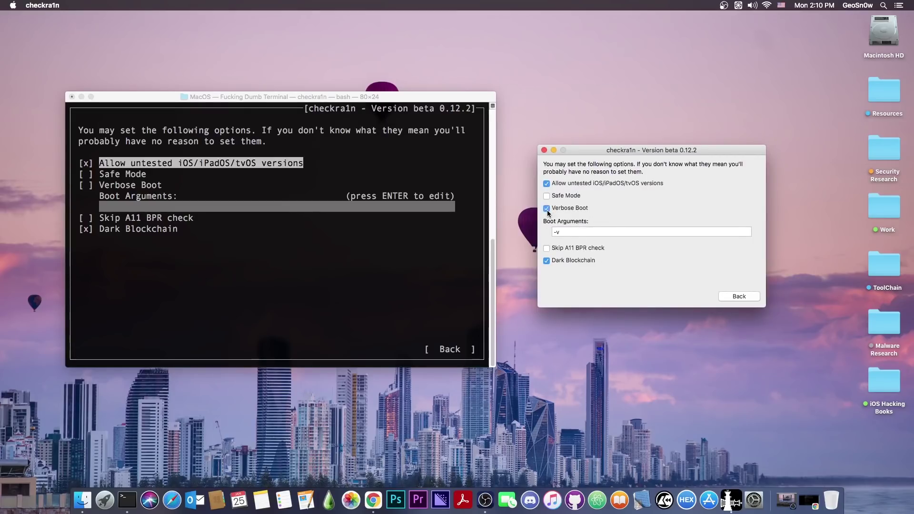
Close the checkra1n window and go Back from Terminal's checkra1n options to the main screen.
left_click(544, 150)
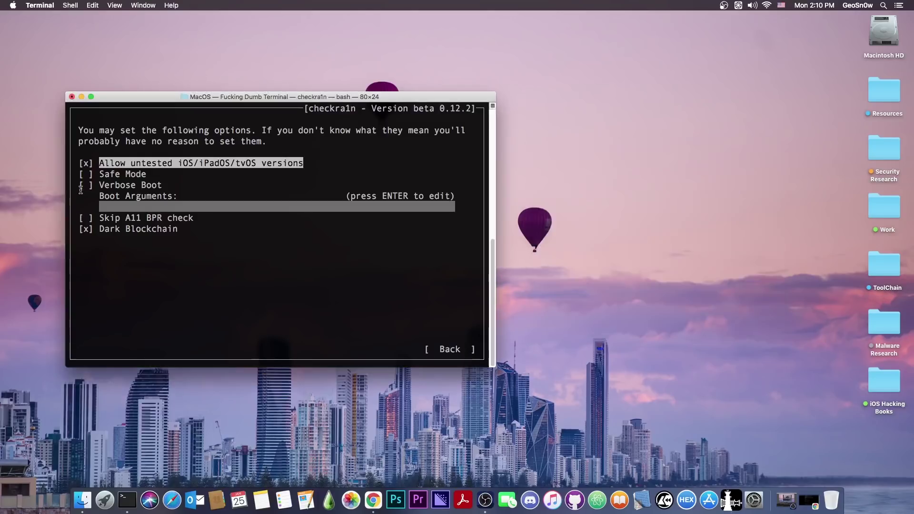
key("Tab")
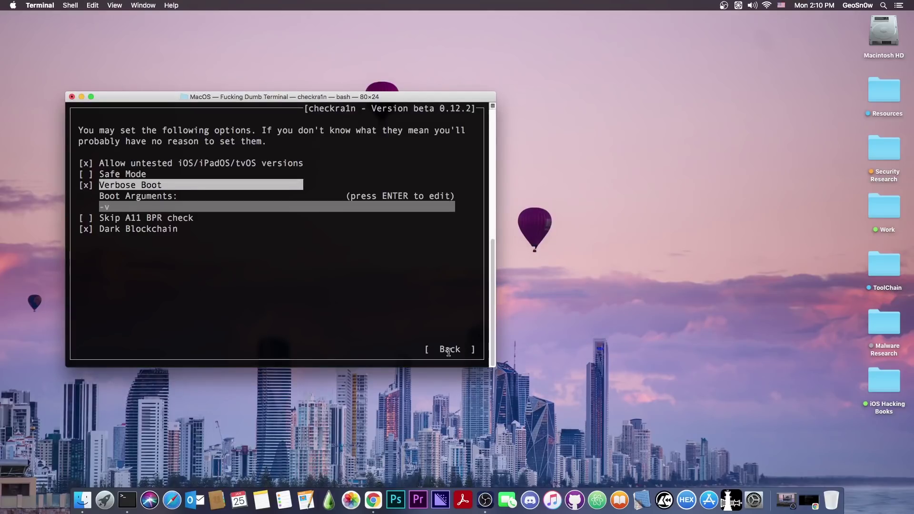
key("Return")
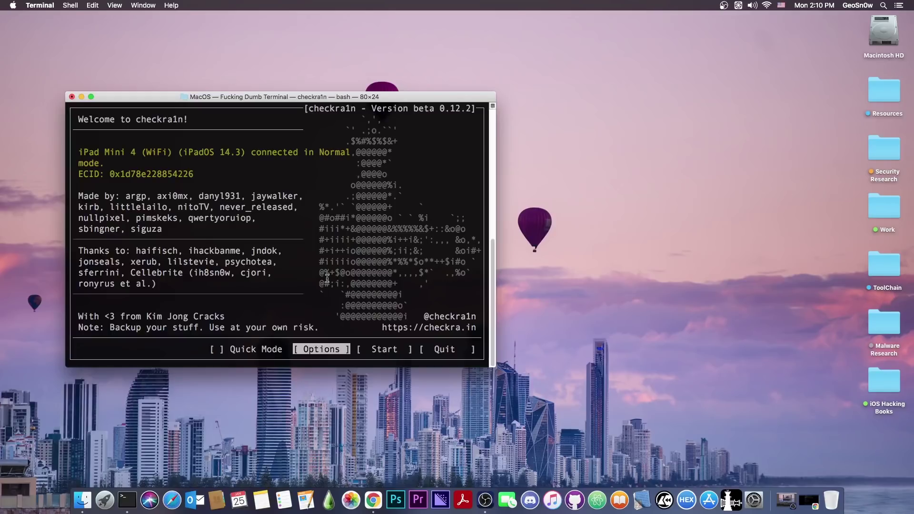
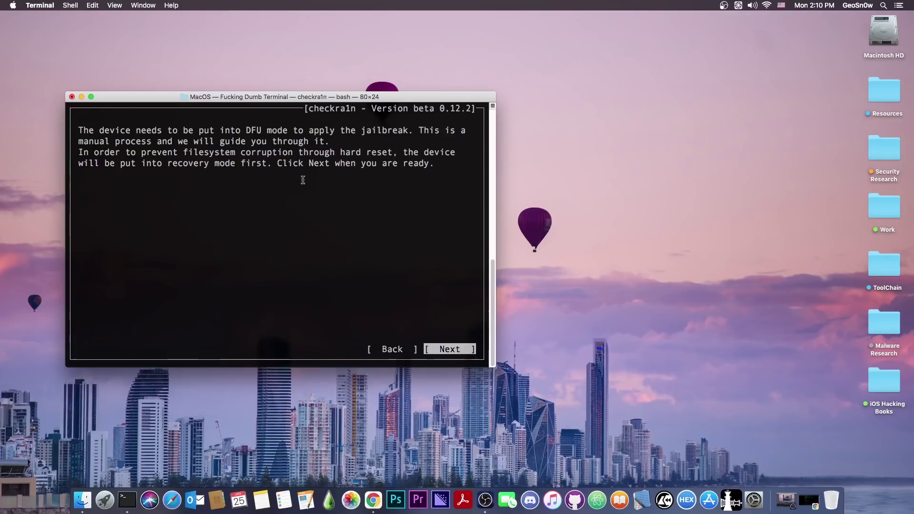
Move past checkra1n's DFU explanation so the iPad Mini 4 starts entering recovery mode.
left_click_drag(270, 100, 285, 89)
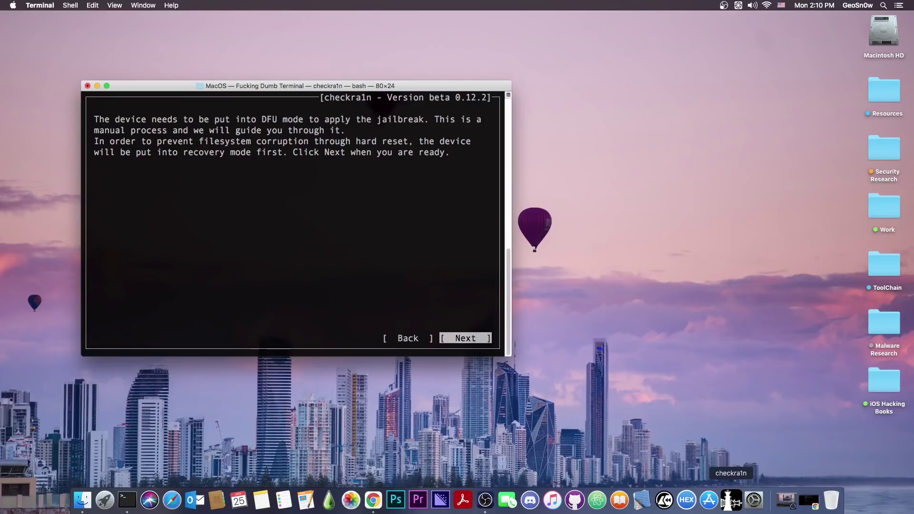
left_click(460, 337)
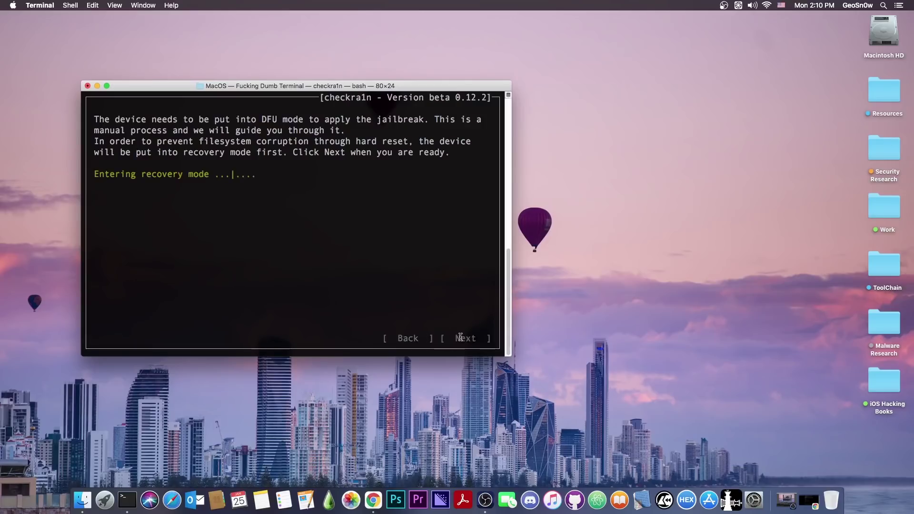
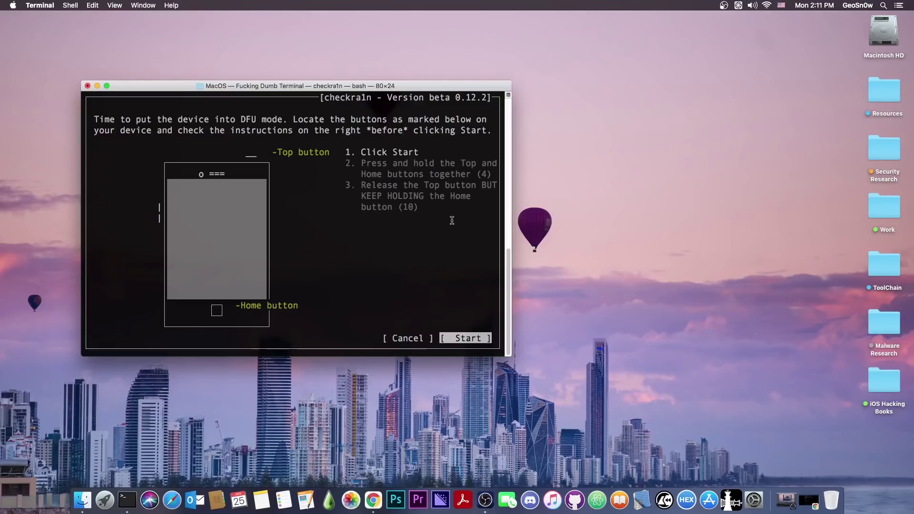
Centre the checkra1n window and start the DFU-mode countdown to jailbreak the iPad.
left_click_drag(269, 88, 436, 108)
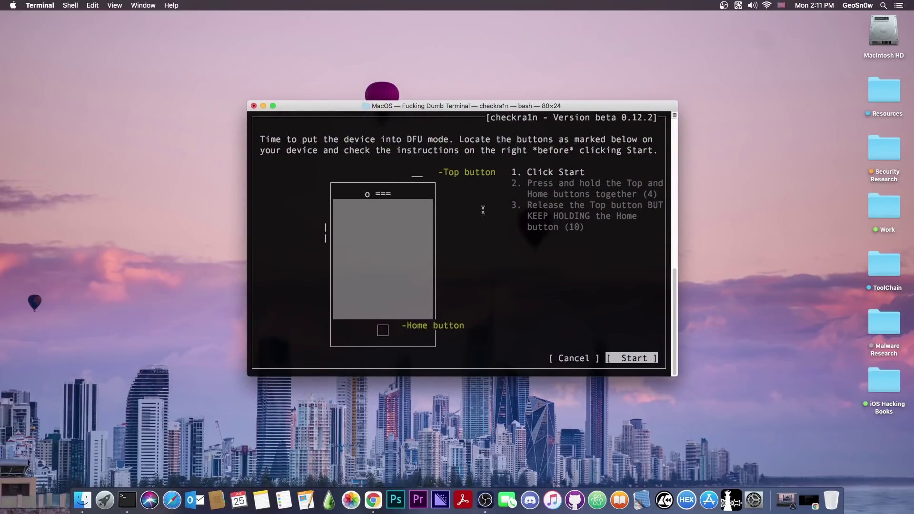
left_click(636, 359)
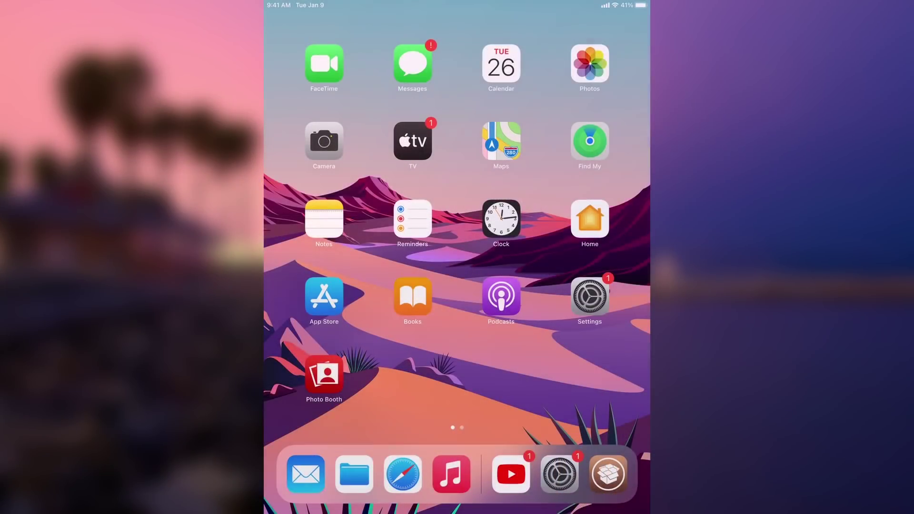
From home page 2, open checkra1n Loader, which reports Cydia already installed, and launch Cydia.
left_click_drag(571, 237, 333, 238)
left_click(414, 219)
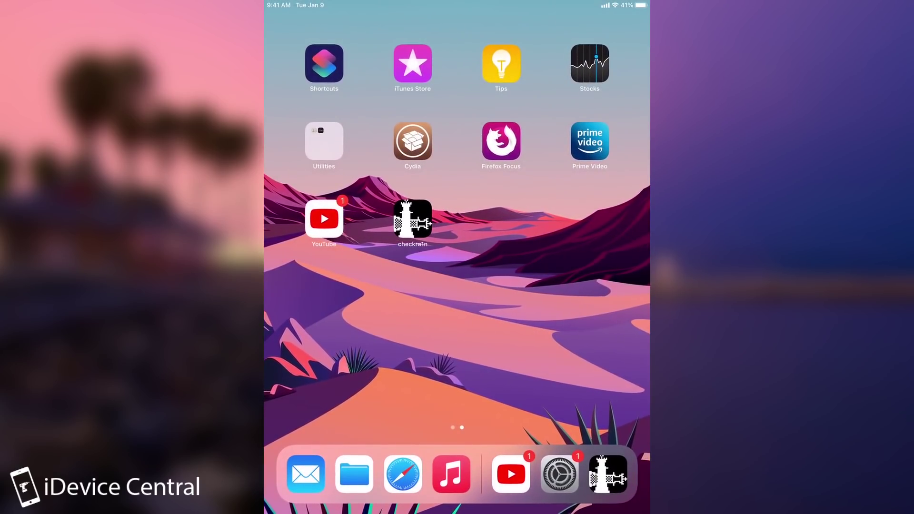
left_click(412, 141)
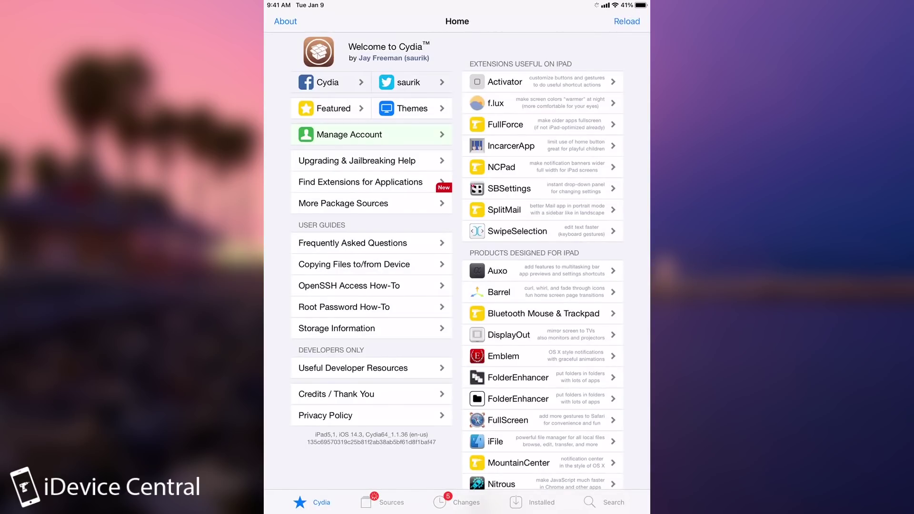
Install all five pending Cydia upgrades, including apt-key, libplist and wget.
left_click(456, 502)
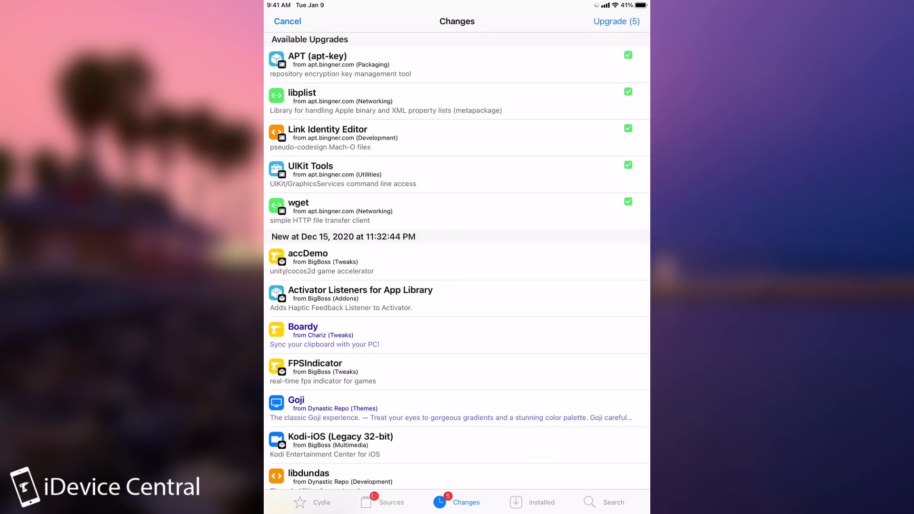
left_click(616, 21)
left_click(566, 112)
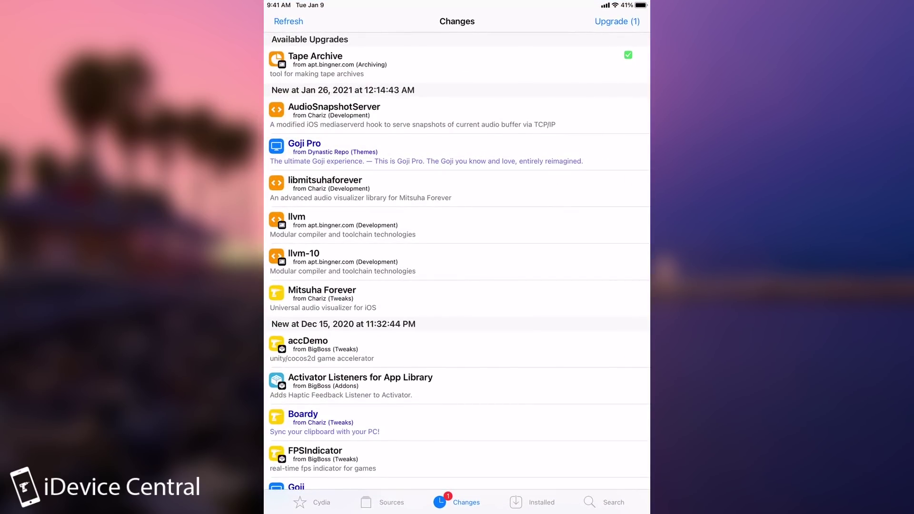
left_click(603, 502)
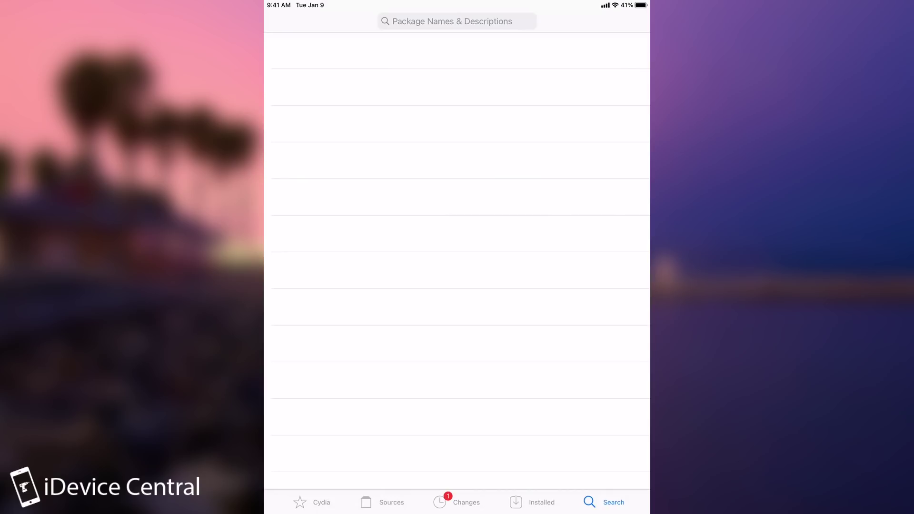
Search Cydia for 'Lotus' and install Lotus 1.0 with SnowBoard, Cydia Substrate and PreferenceLoader.
left_click(393, 21)
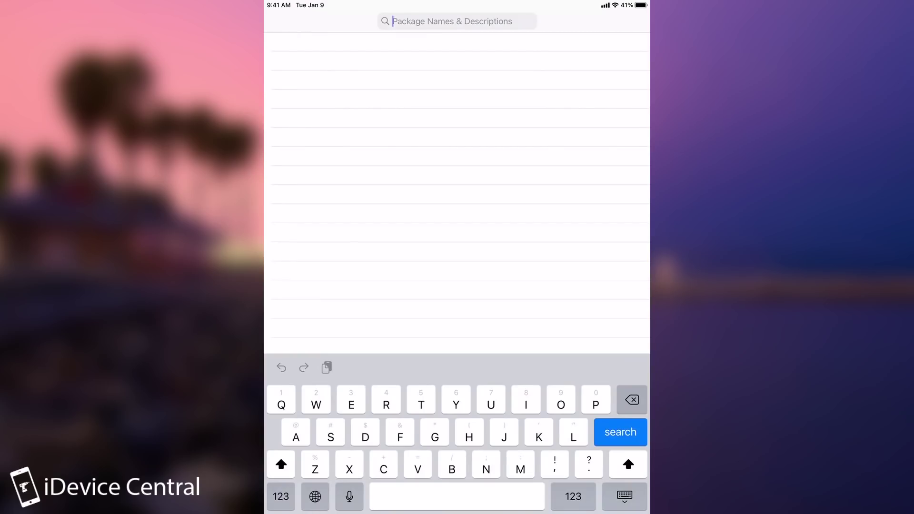
type("Lotus")
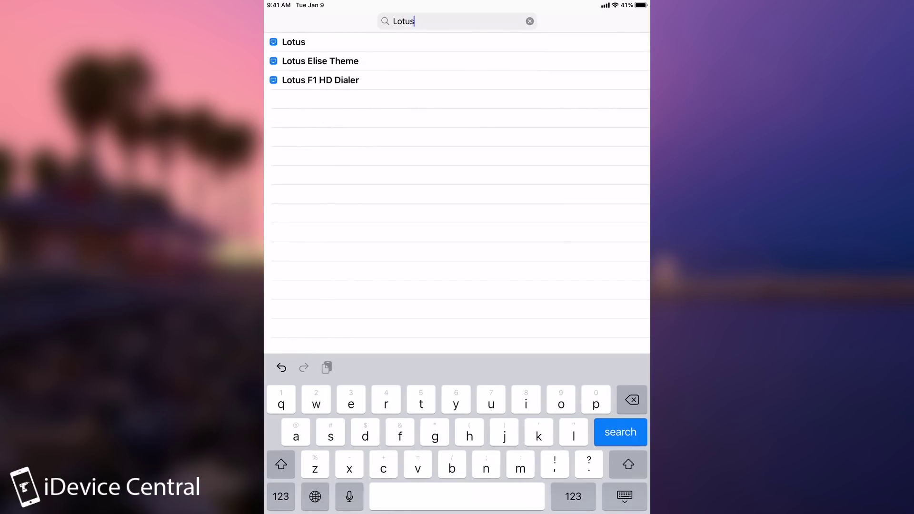
left_click(293, 42)
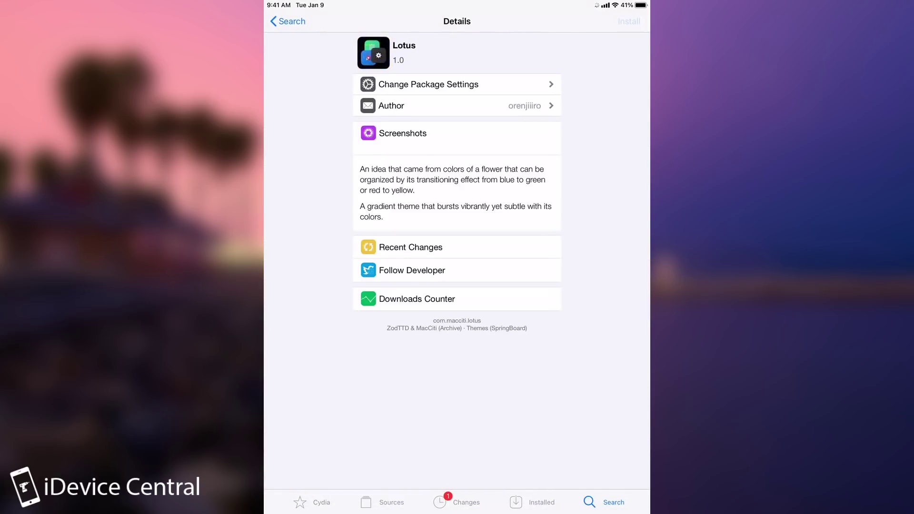
left_click(629, 21)
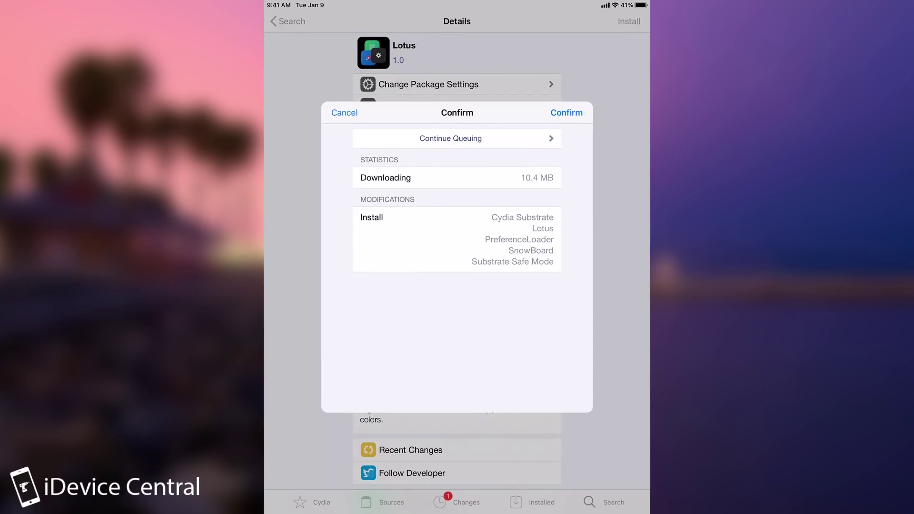
left_click(566, 112)
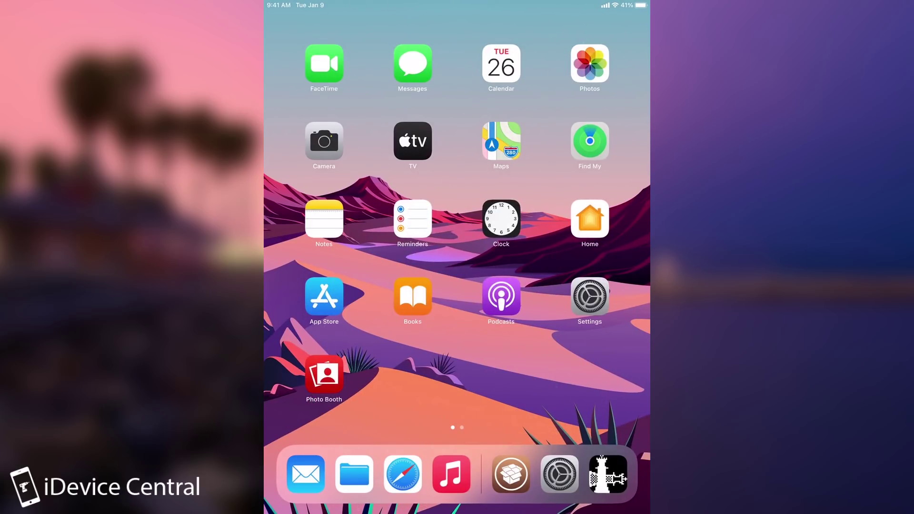
In SnowBoard's Select Theme list, enable Lotus and LotusMask and apply the 4 changes.
scroll(344, 266, "down", 5)
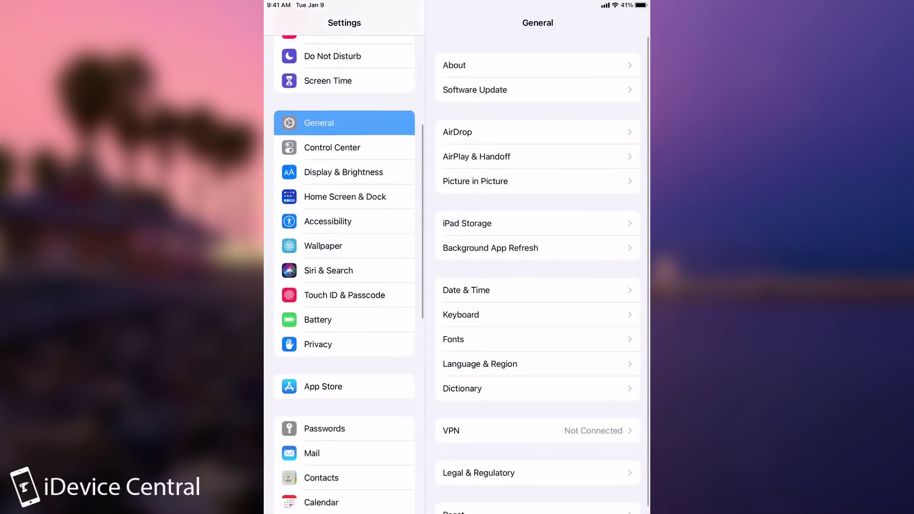
scroll(344, 274, "down", 10)
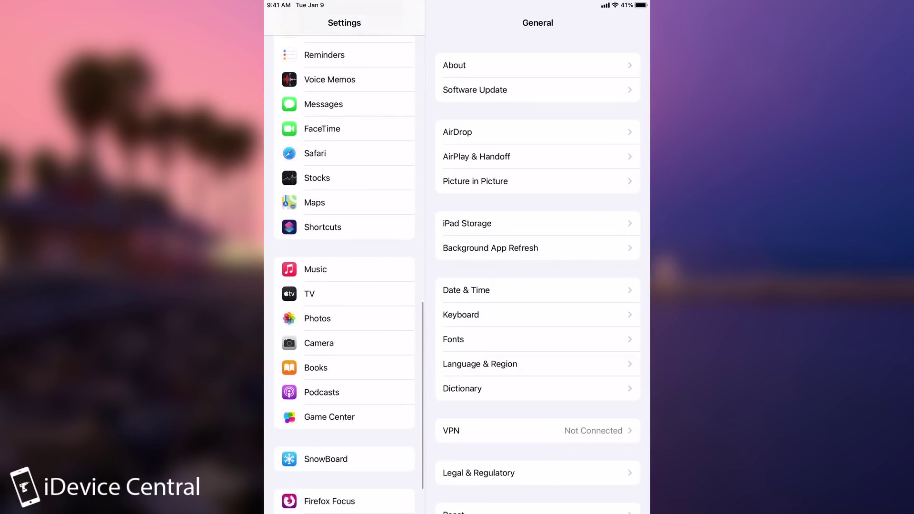
left_click(326, 459)
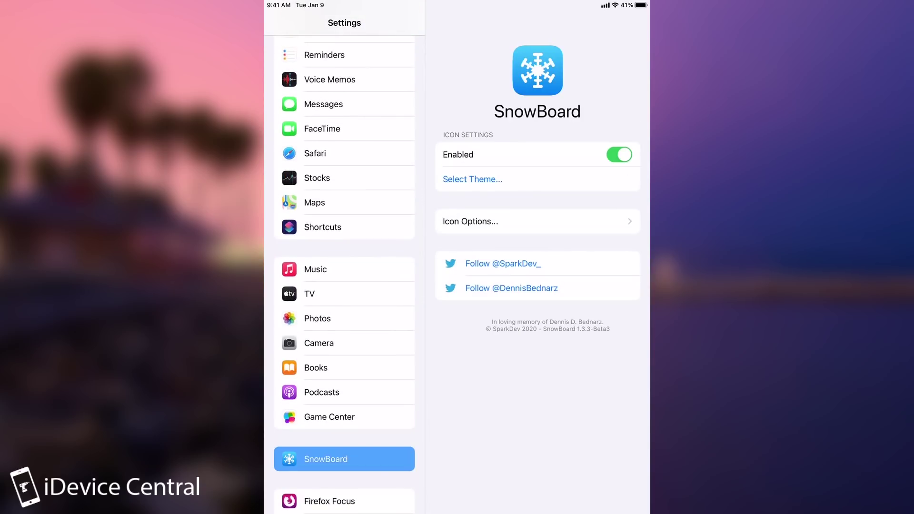
left_click(472, 179)
left_click(622, 67)
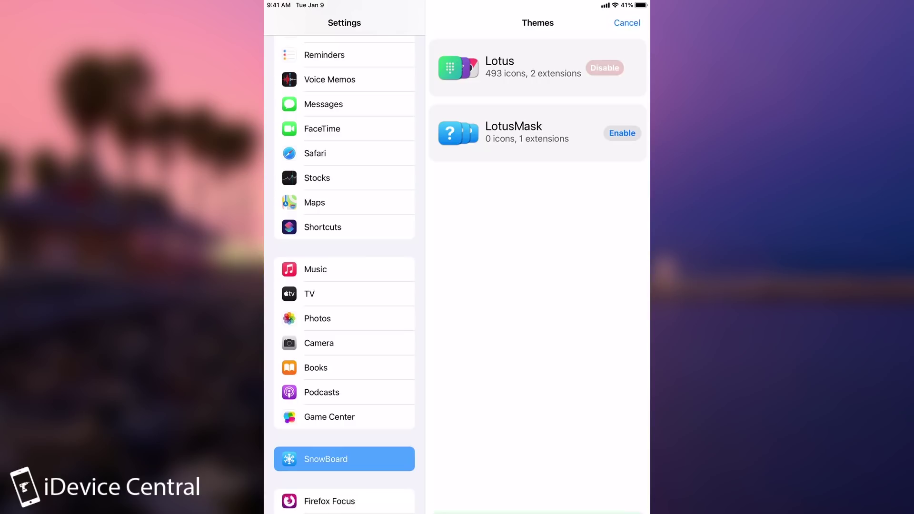
left_click(622, 133)
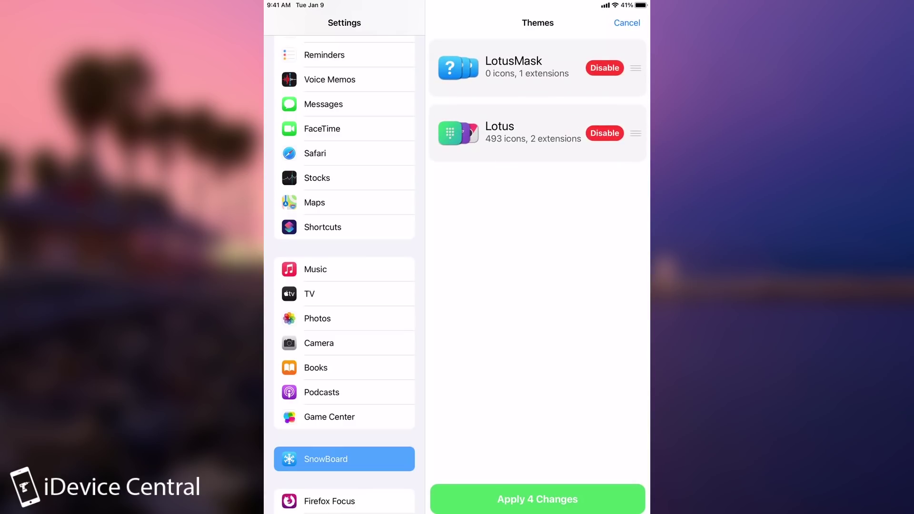
left_click(537, 499)
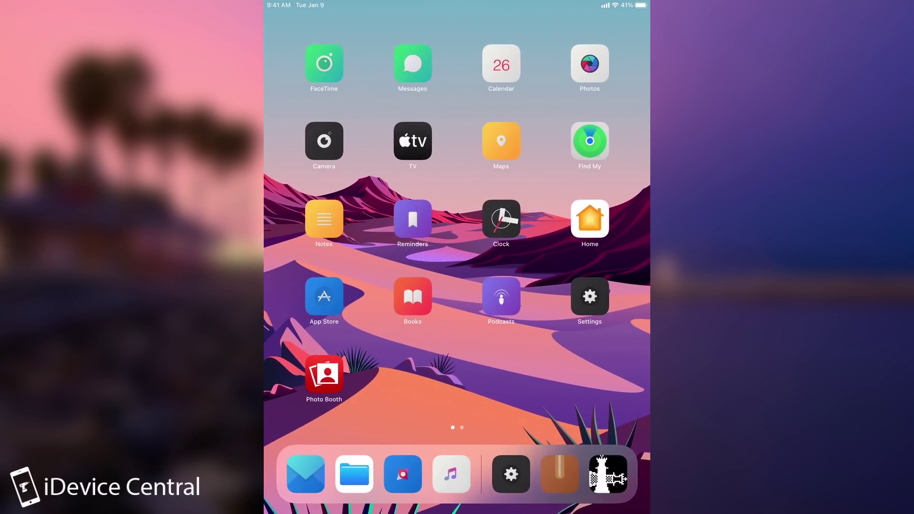
scroll(457, 229, "right", 5)
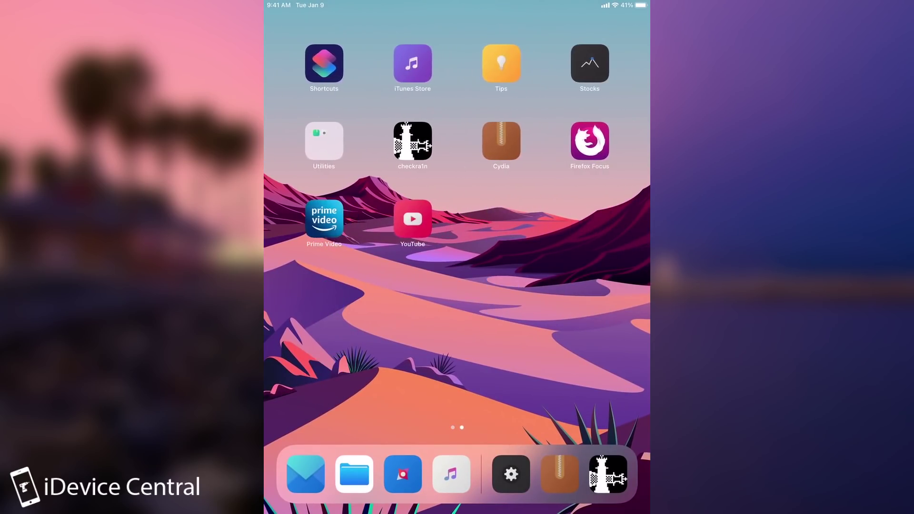
scroll(457, 228, "left", 5)
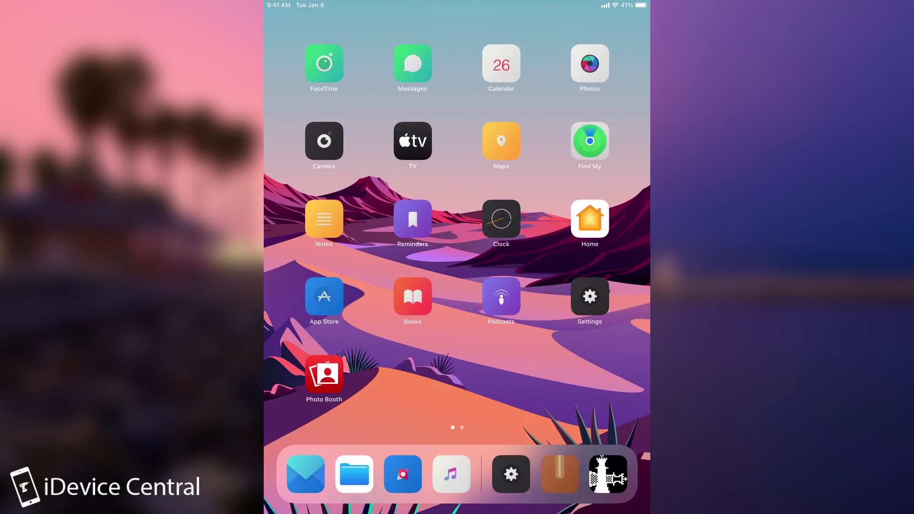